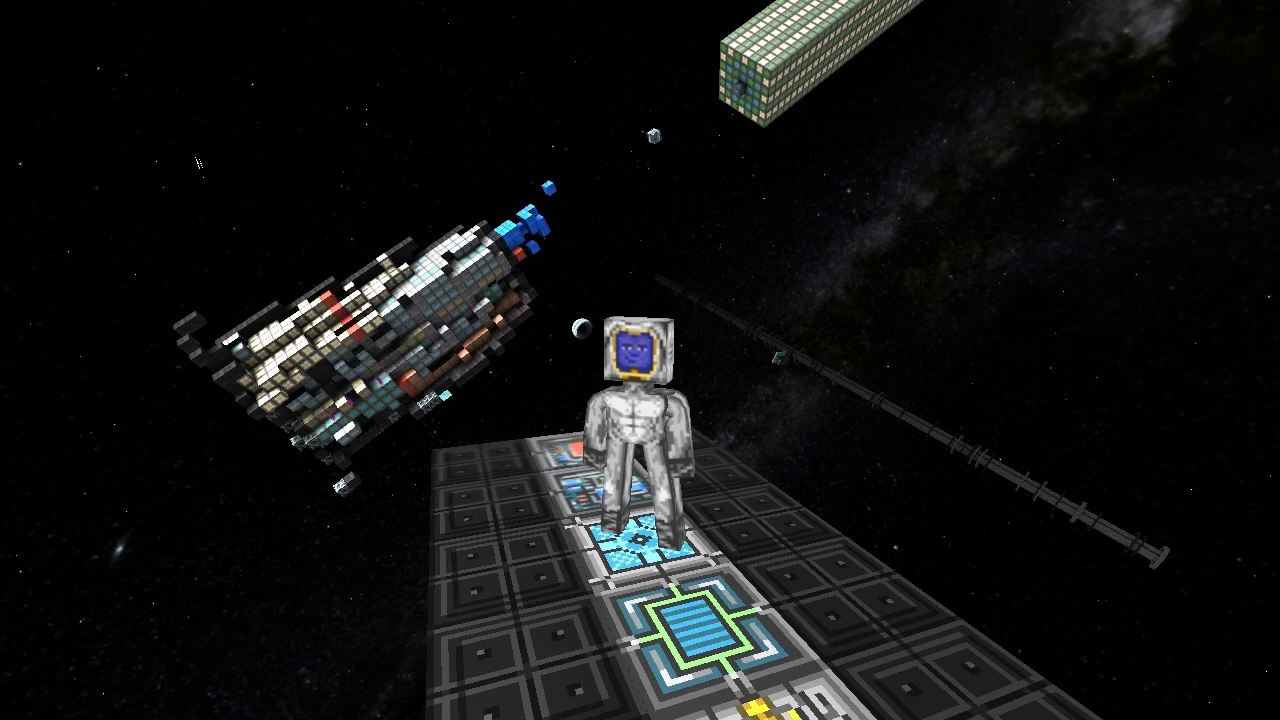
Step: Swing the camera around the surfboard craft and bring up the nearby-ships navigation list
drag(640, 400, 640, 300)
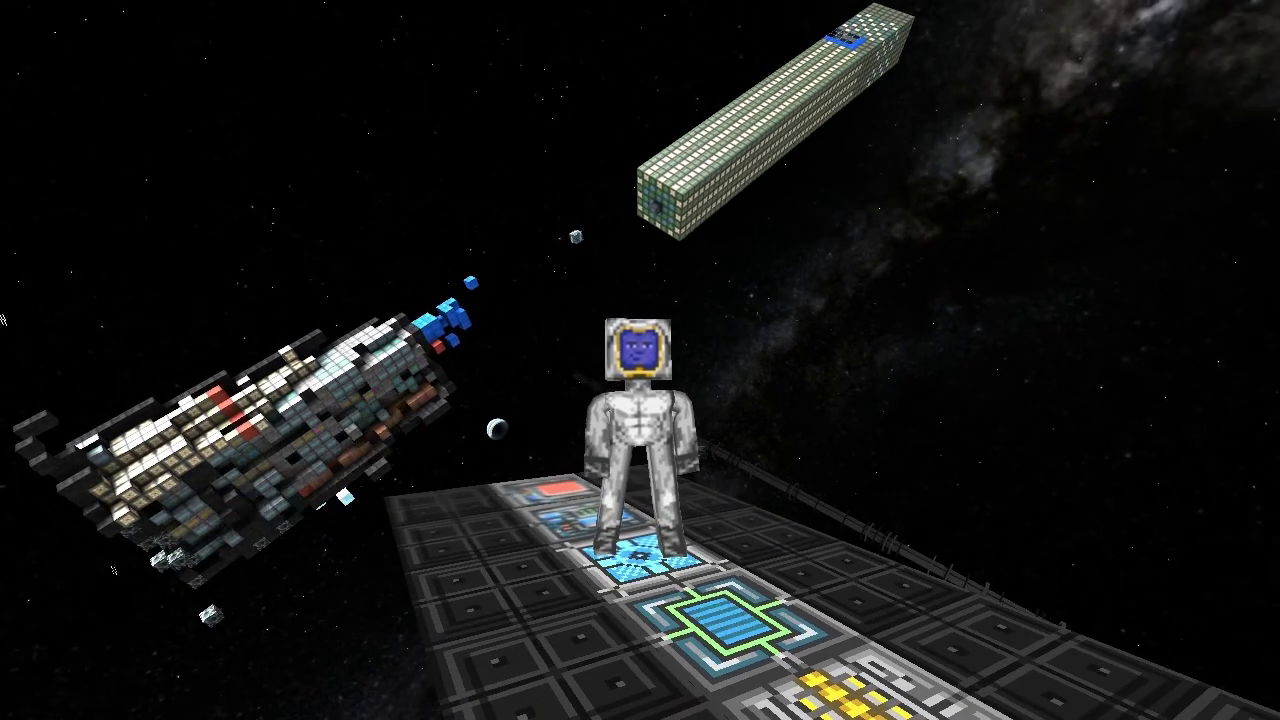
drag(640, 400, 560, 340)
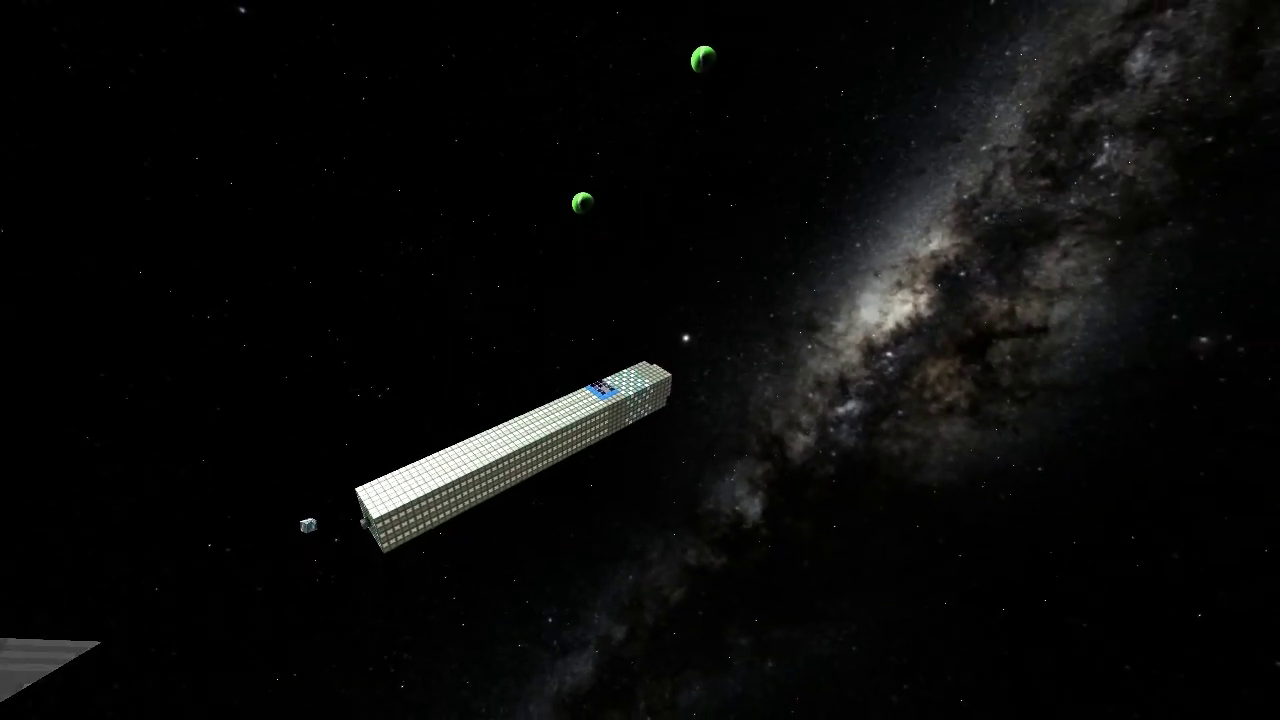
drag(640, 360, 640, 360)
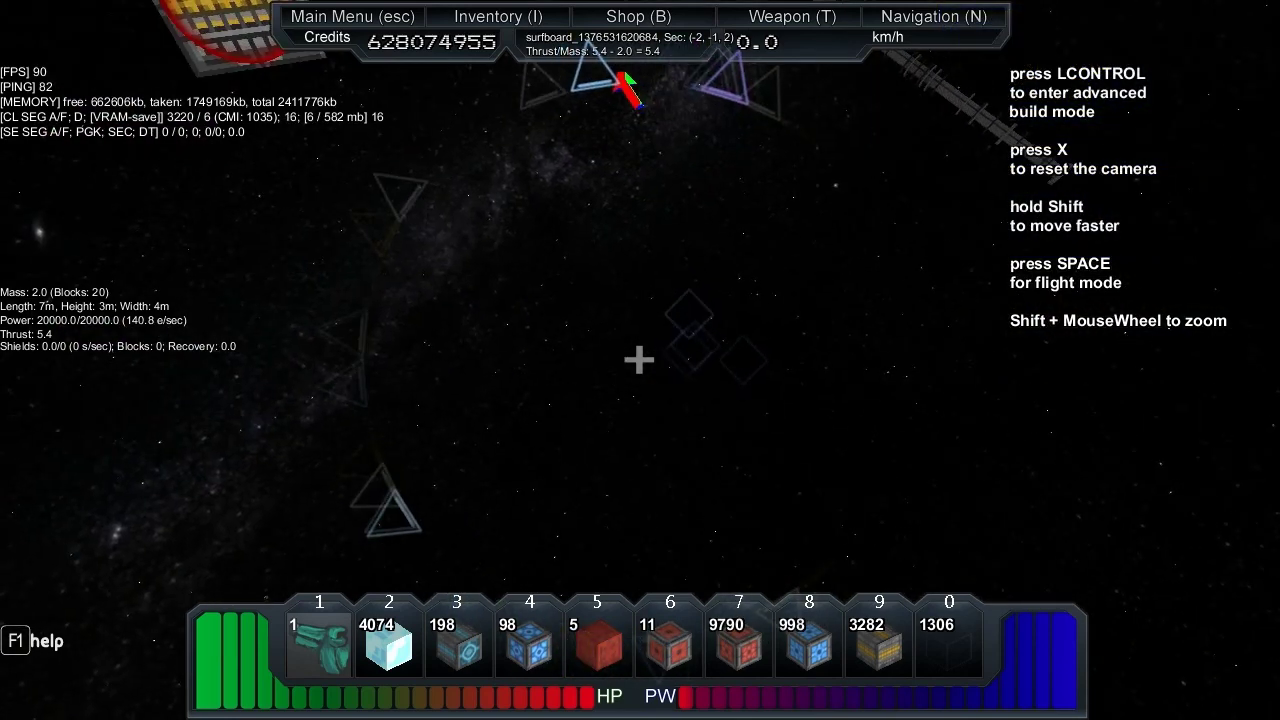
key(n)
scroll(608, 440, down, 2)
scroll(608, 440, down, 1)
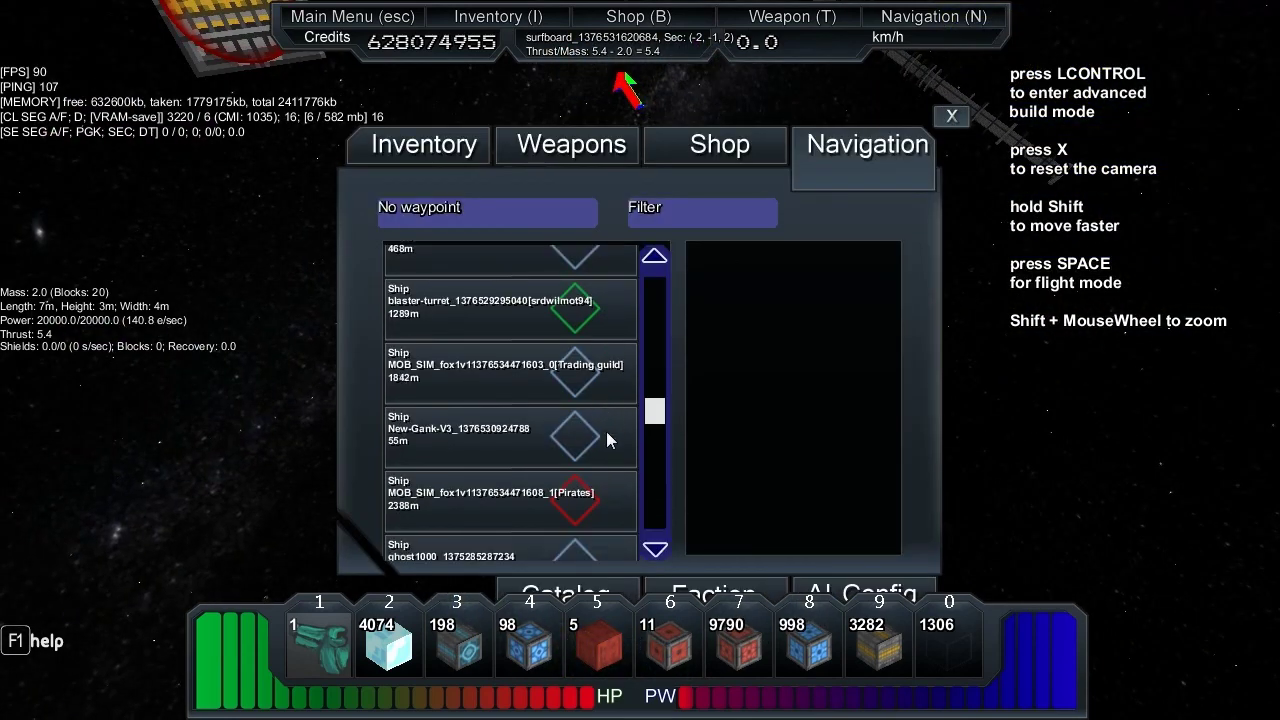
Step: Switch the surfboard into Flight Mode and look over the navigation target list
click(951, 116)
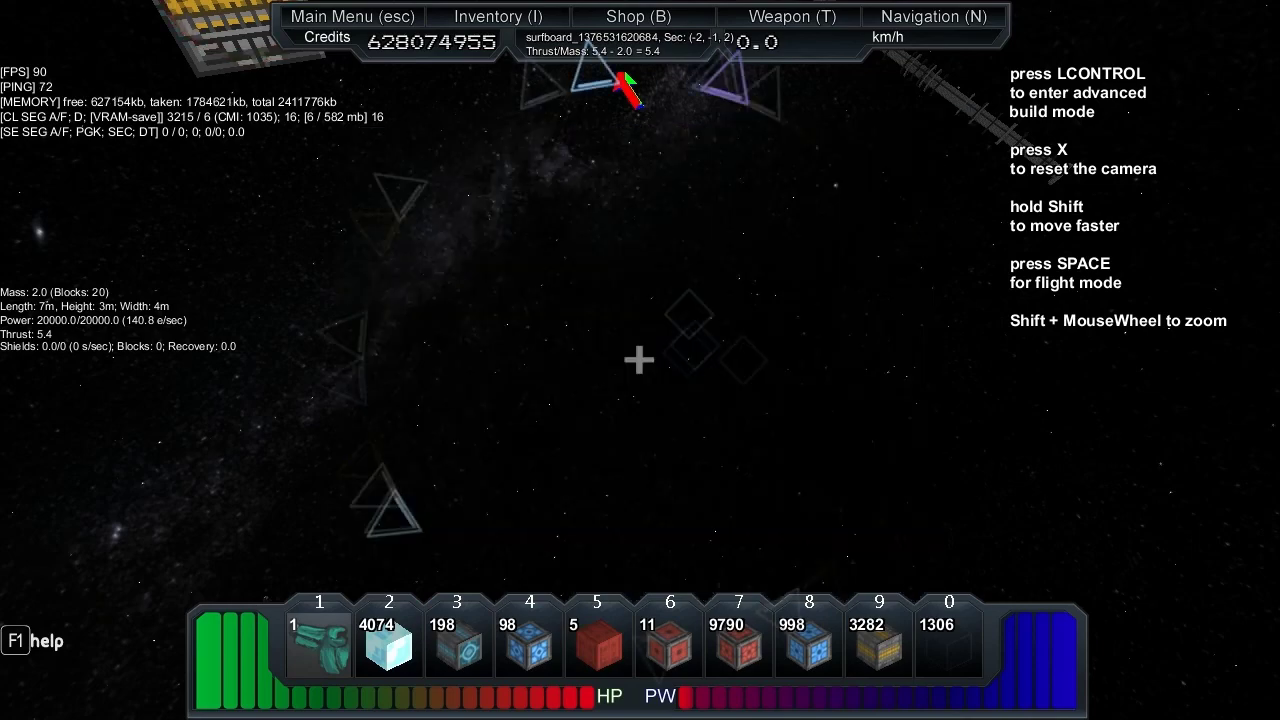
key(space)
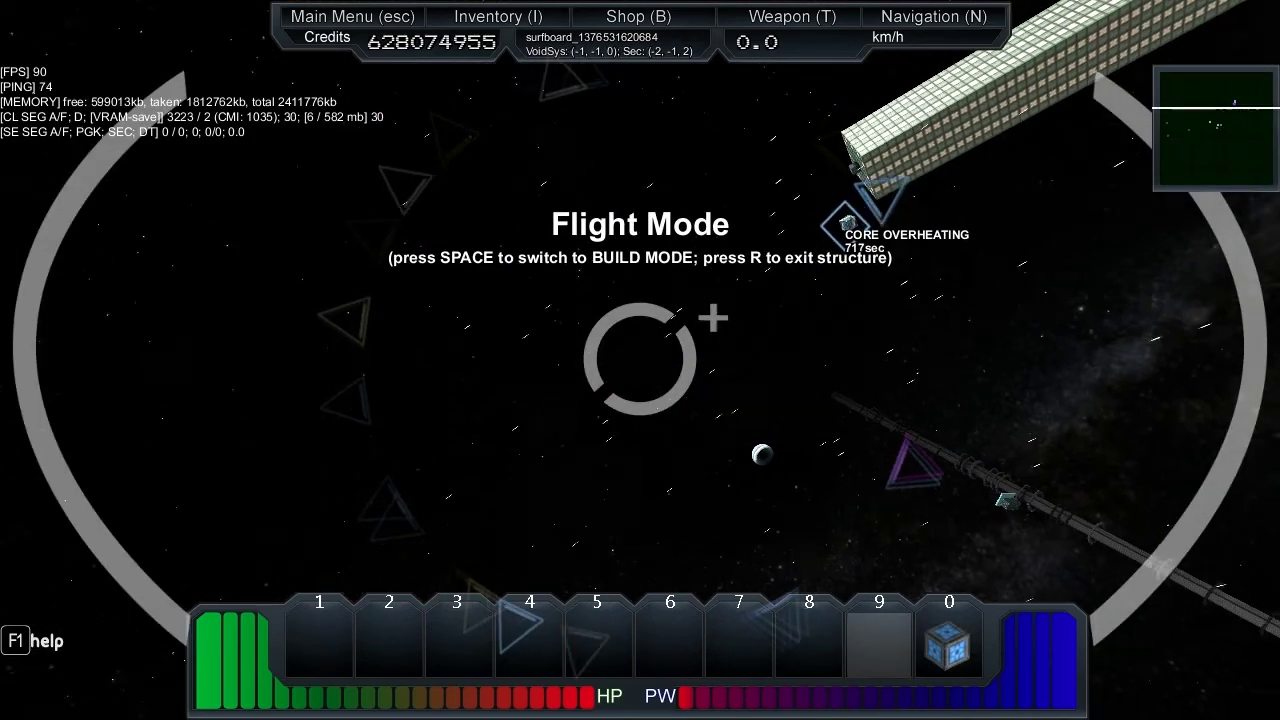
drag(640, 360, 700, 340)
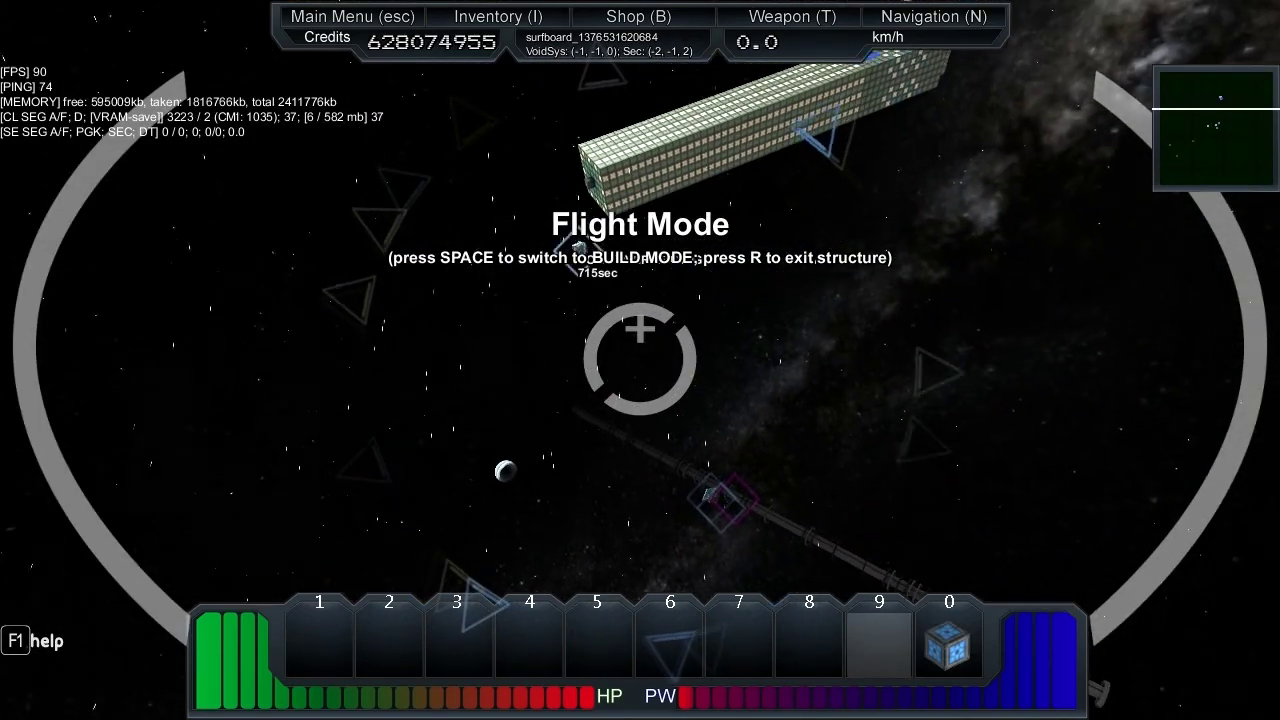
key(n)
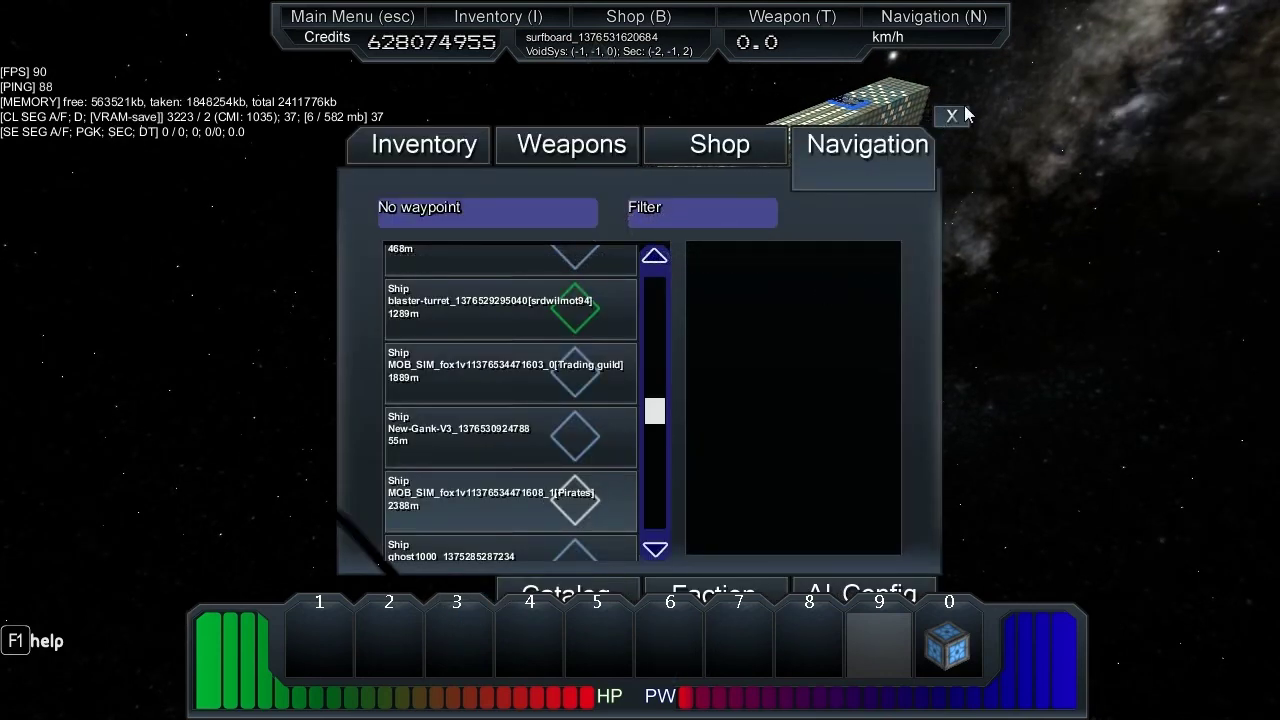
click(953, 116)
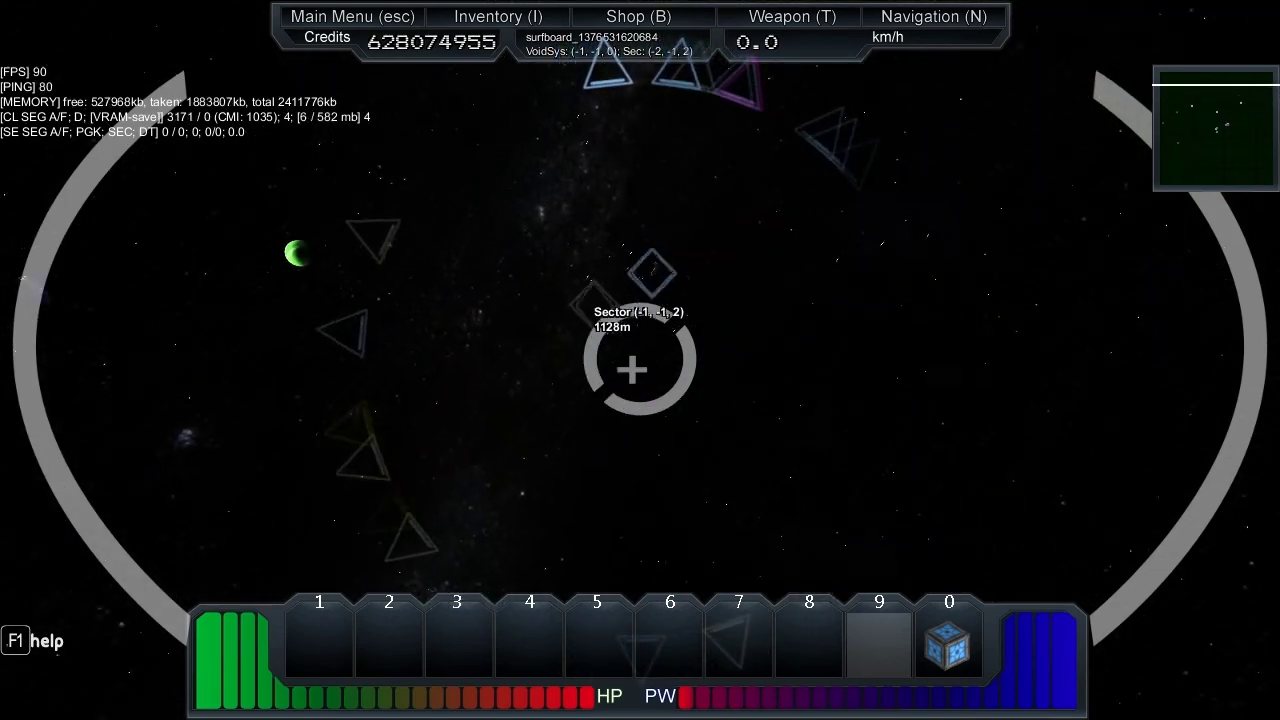
Step: Turn the craft away from the planet, recheck navigation targets, and start flying forward
mouse_move(640, 360)
mouse_down()
mouse_move(573, 151)
mouse_move(635, 350)
mouse_up()
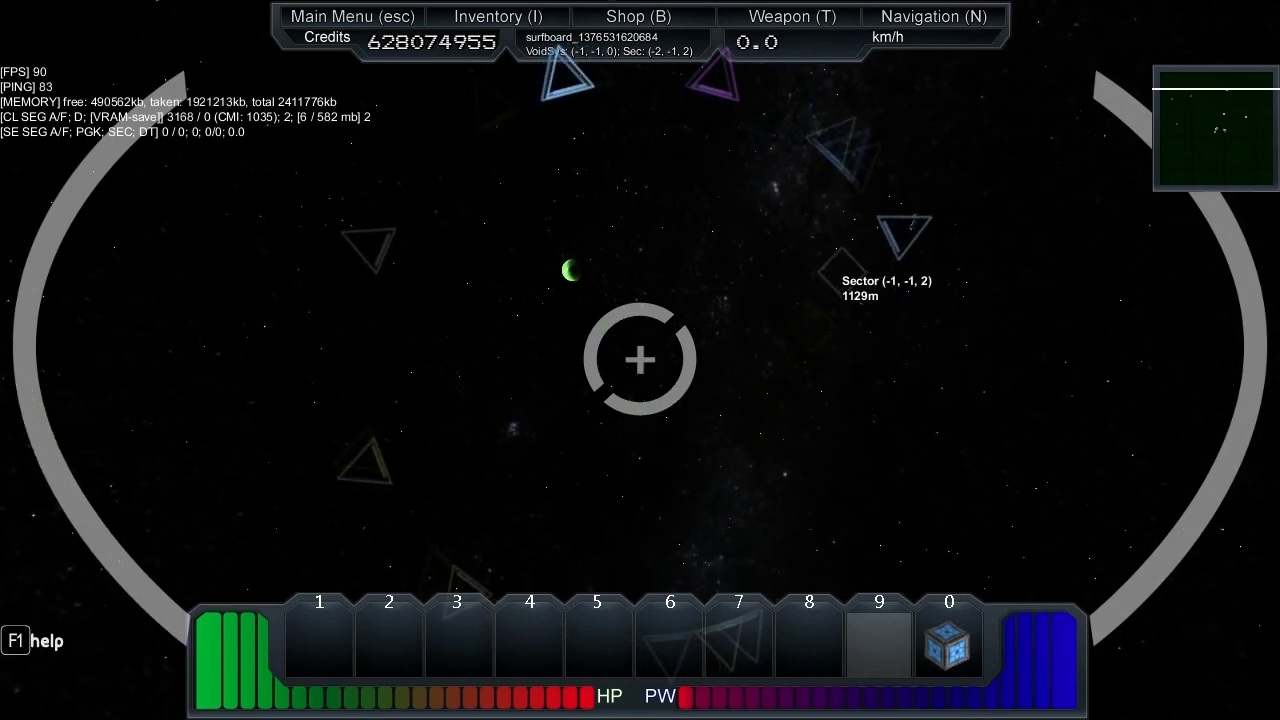
drag(650, 388, 640, 384)
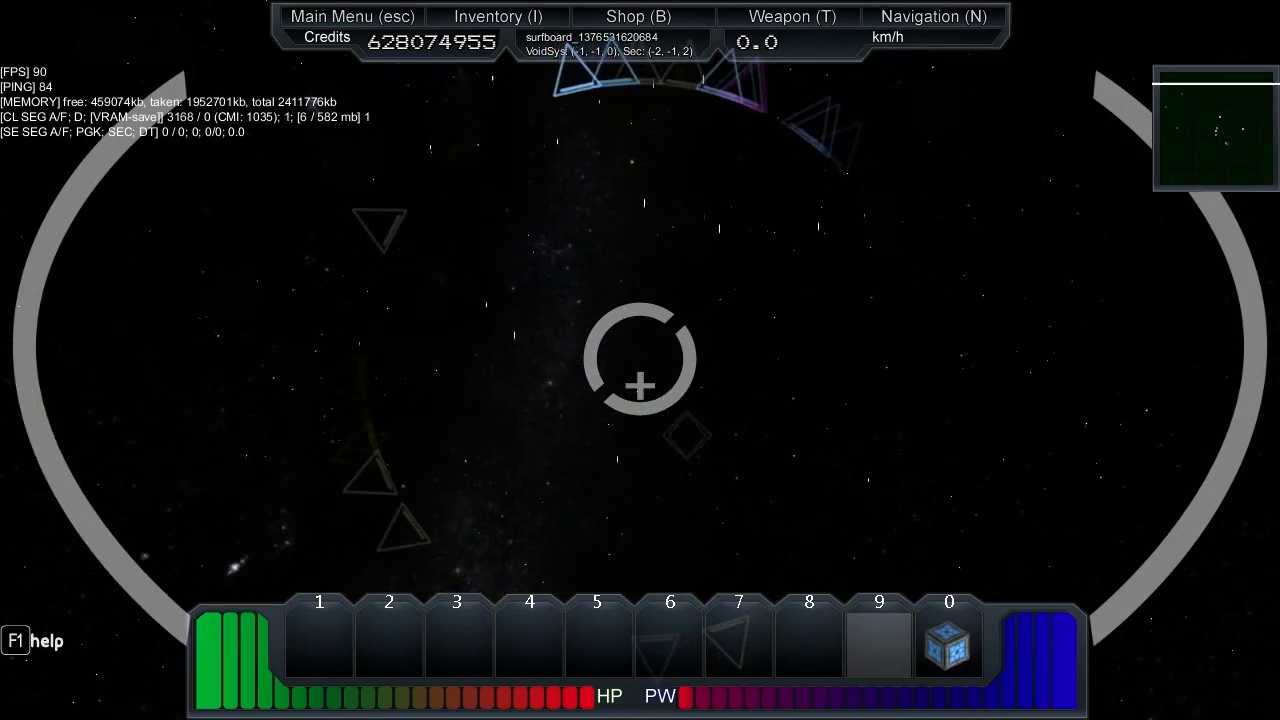
key(n)
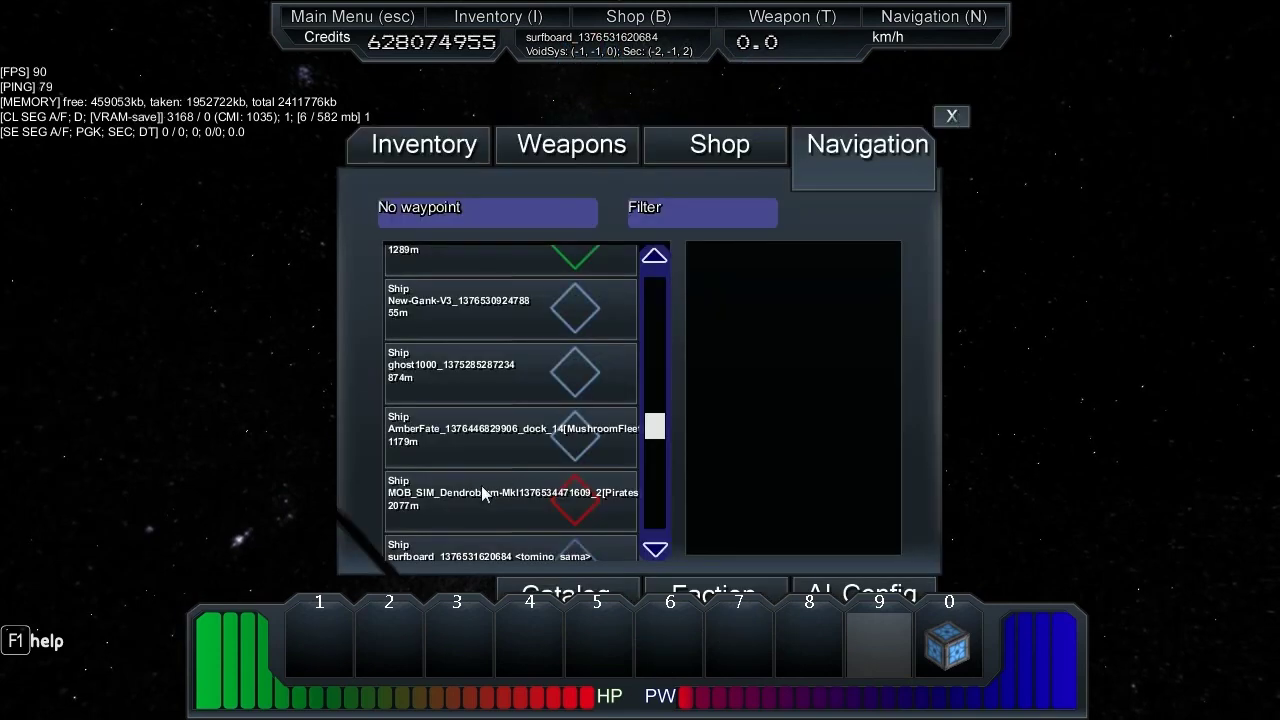
scroll(501, 453, up, 3)
scroll(501, 453, up, 3)
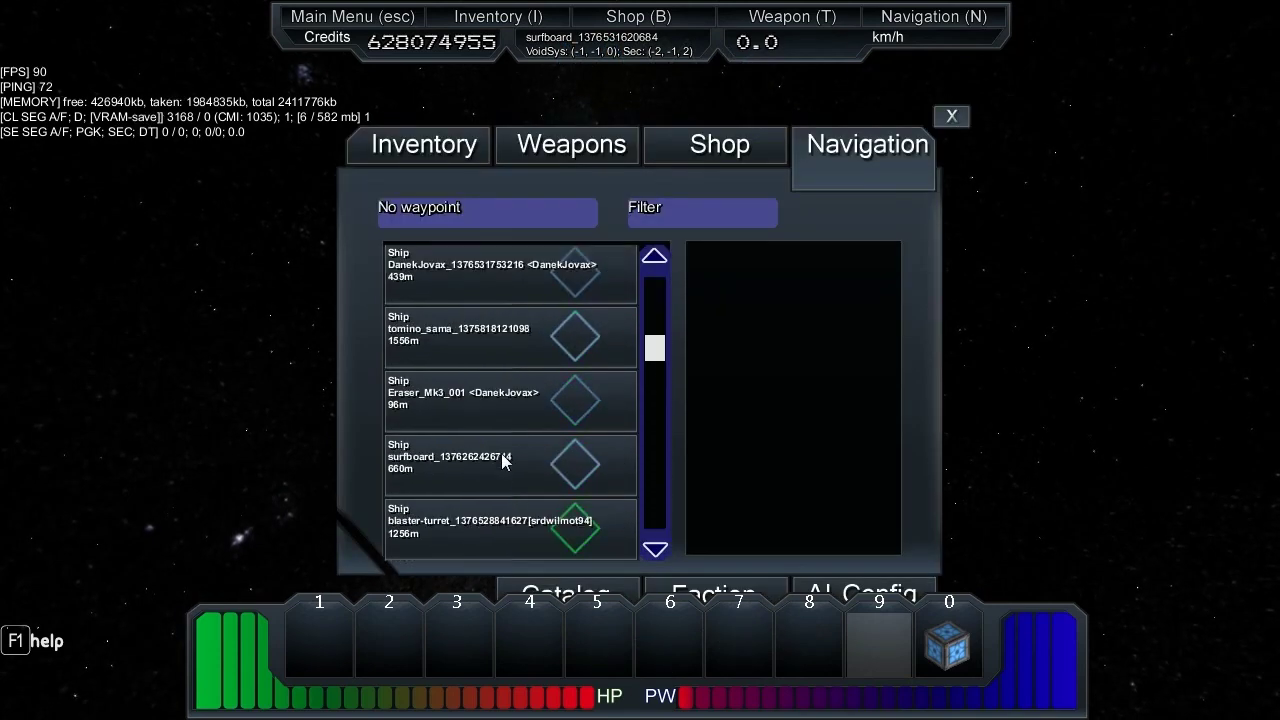
drag(655, 327, 655, 520)
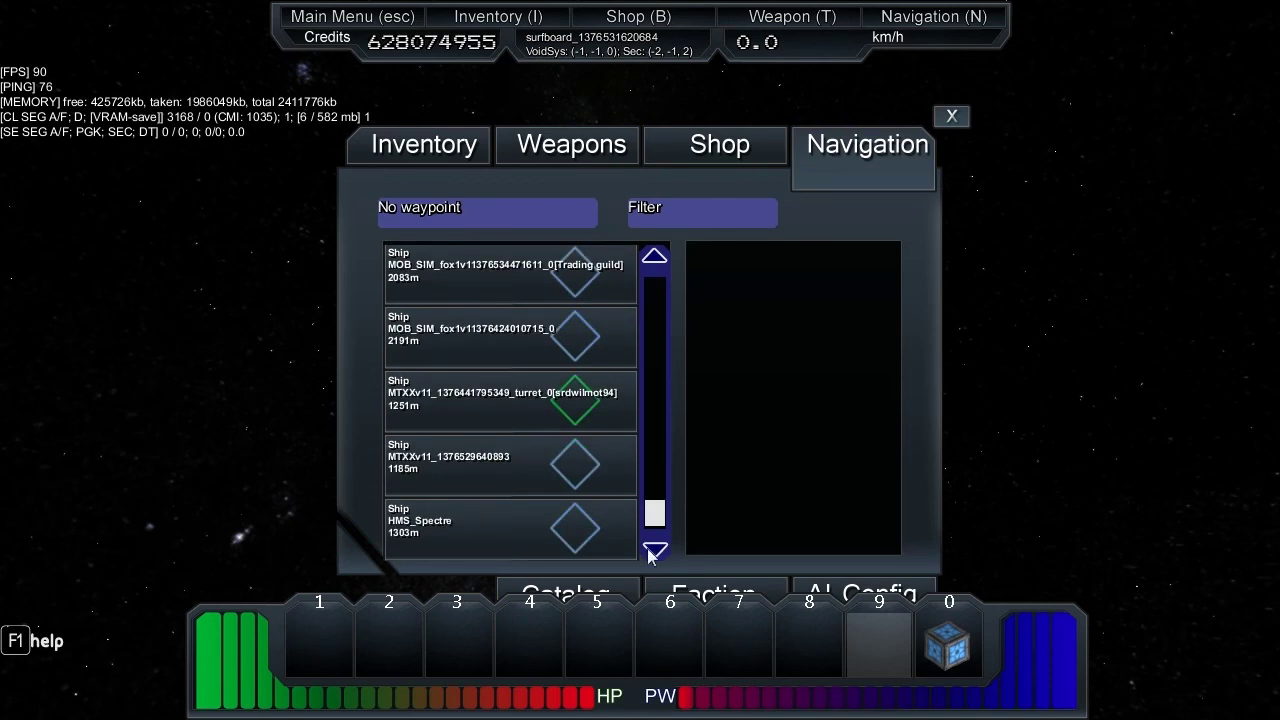
click(950, 117)
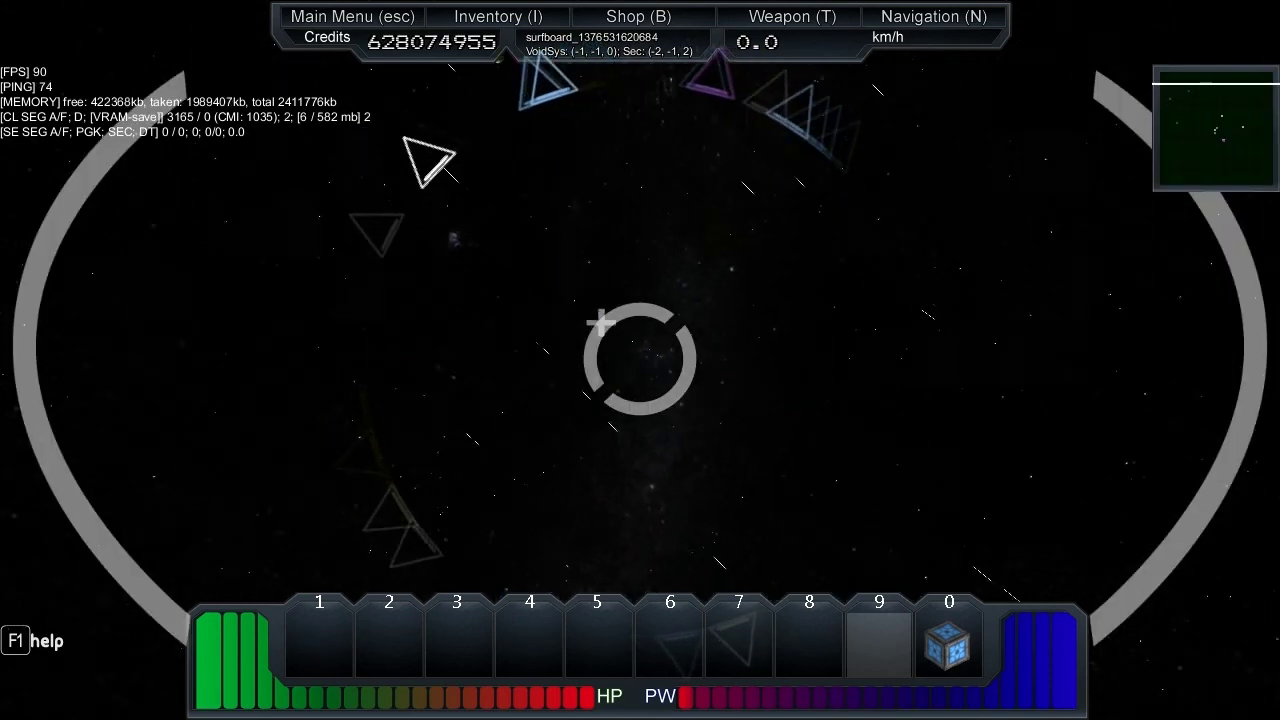
key(w)
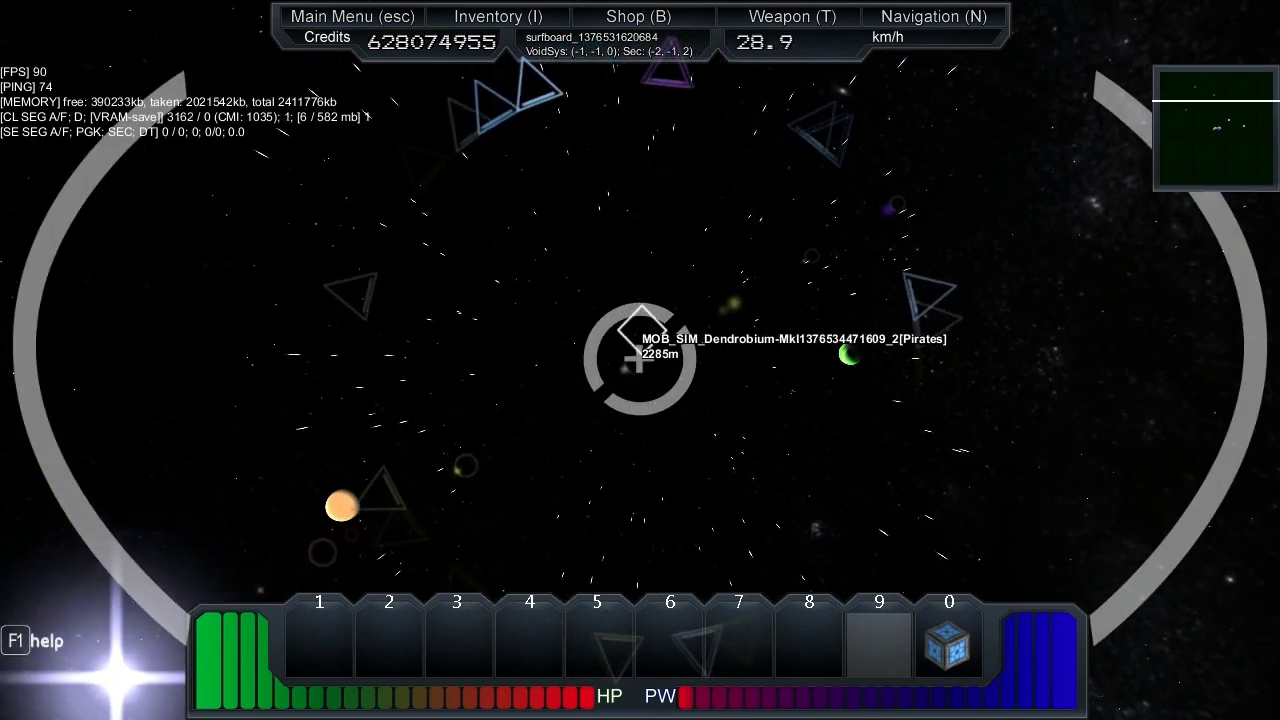
Step: Accelerate past 100 km/h, adjust heading, then slow and turn toward Eraser_Mk3_001
key(w)
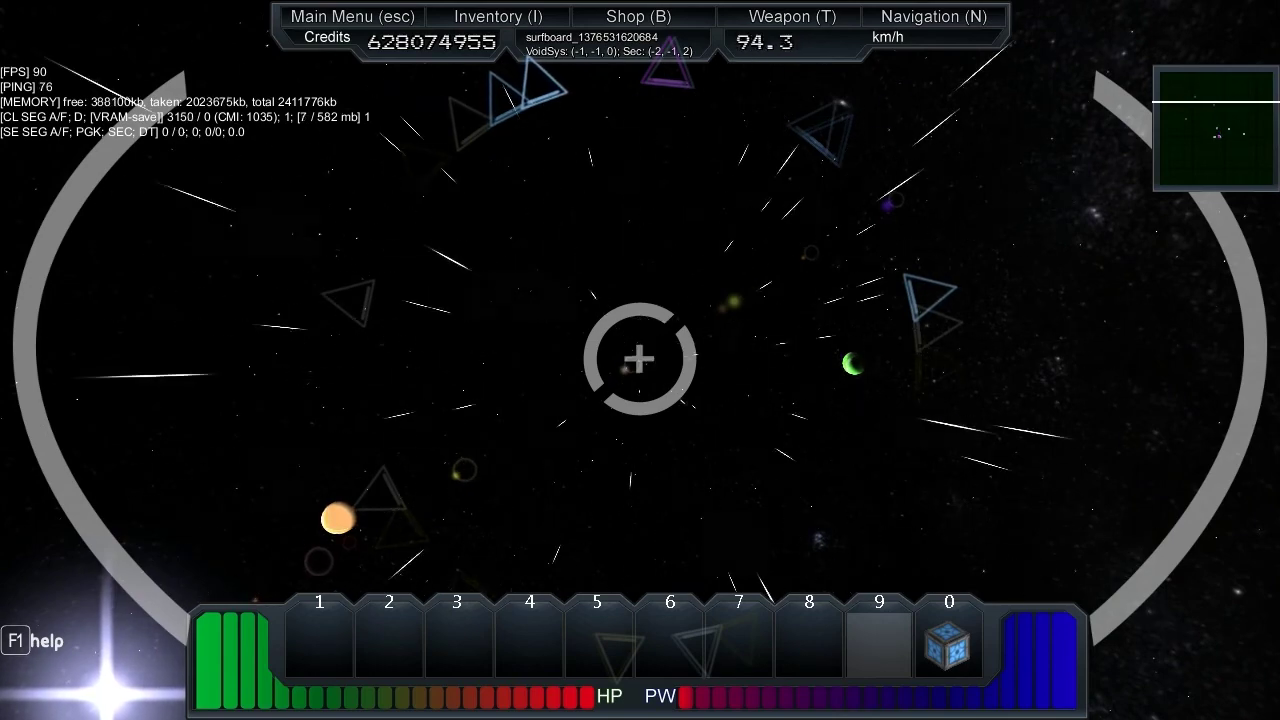
key(w)
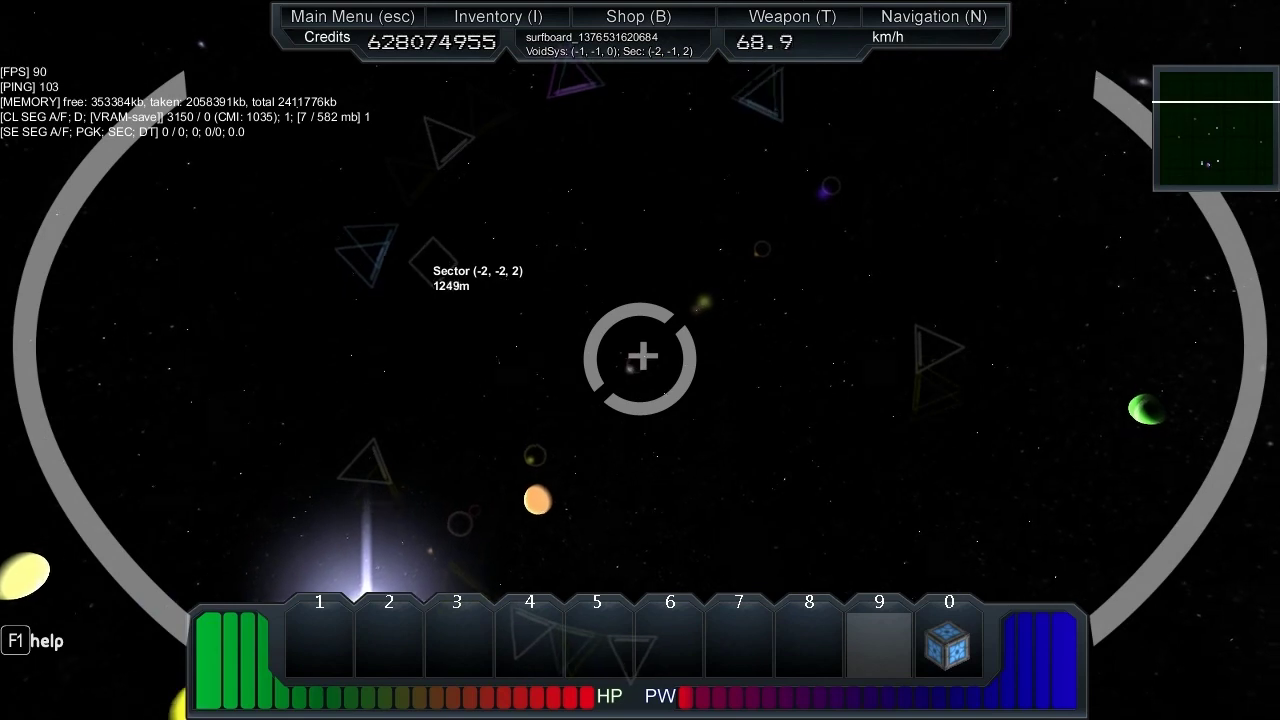
mouse_move(640, 360)
mouse_down()
mouse_move(376, 256)
mouse_move(527, 378)
mouse_move(608, 332)
mouse_up()
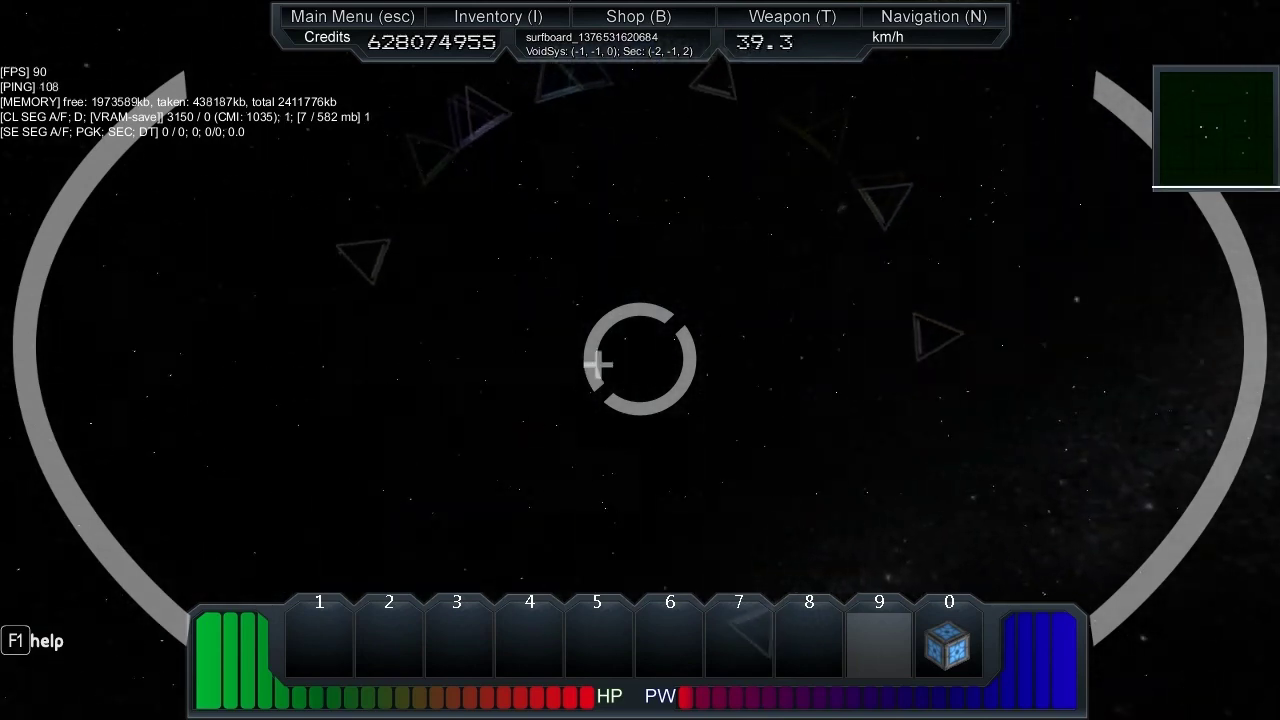
mouse_move(717, 376)
mouse_down()
mouse_move(640, 360)
mouse_move(584, 176)
mouse_move(640, 360)
mouse_up()
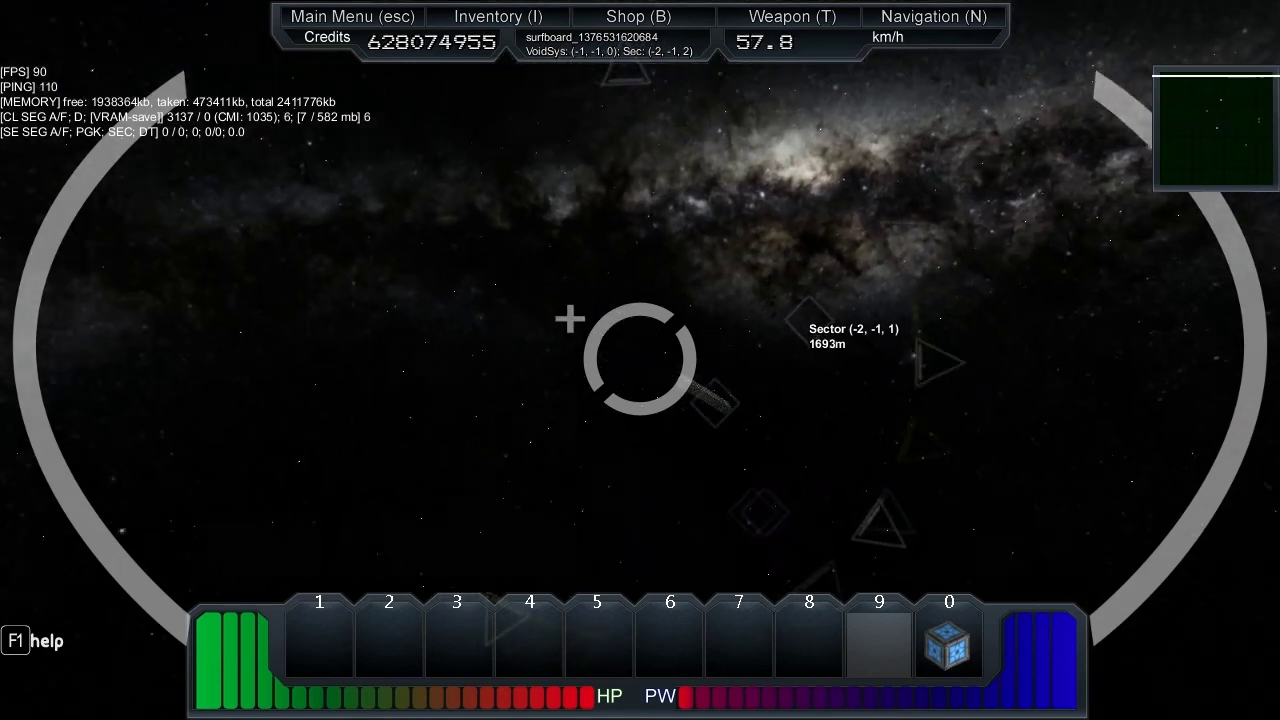
key(w)
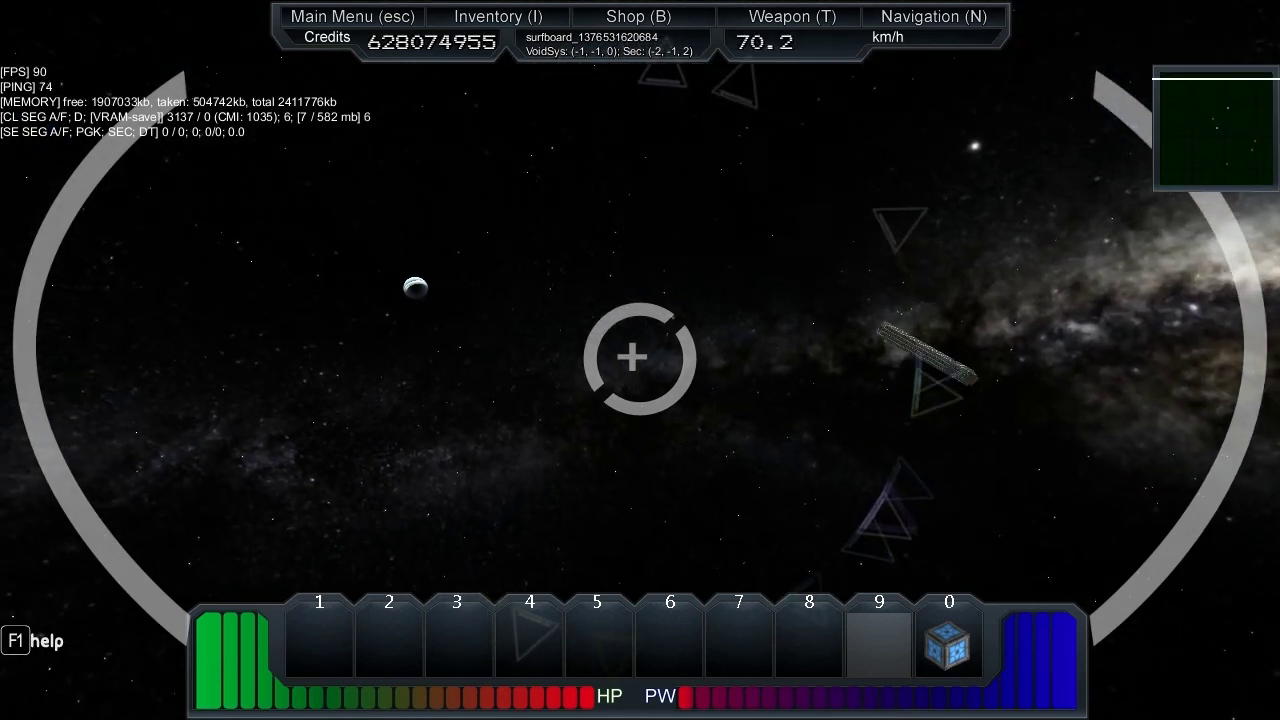
key(w)
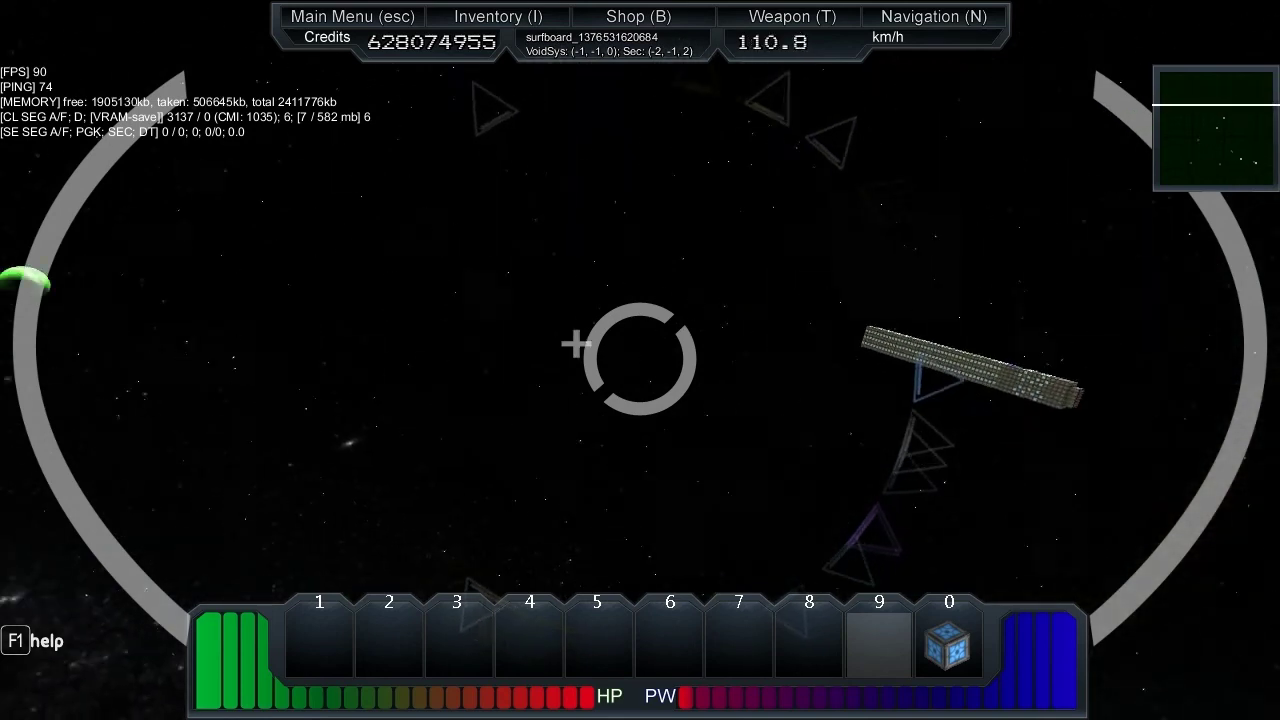
key(s)
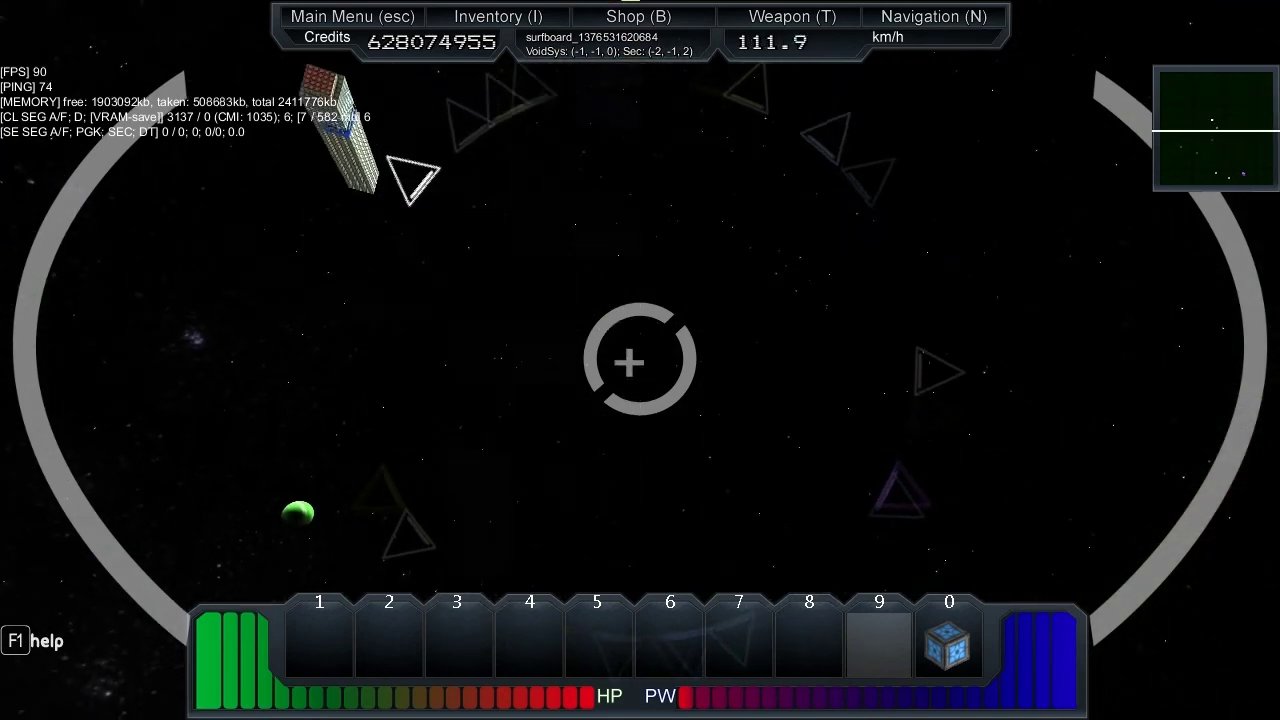